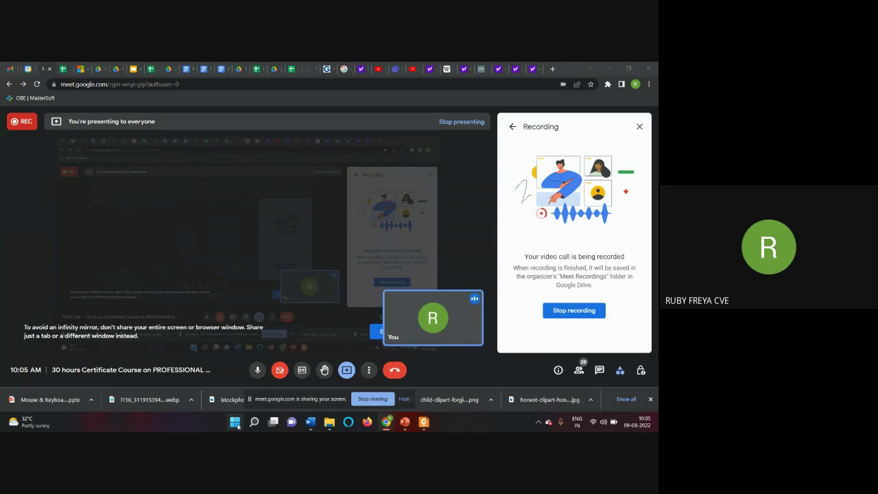
Step: Start PowerPoint and look through the presentation templates and themes offered for a new file
click(235, 421)
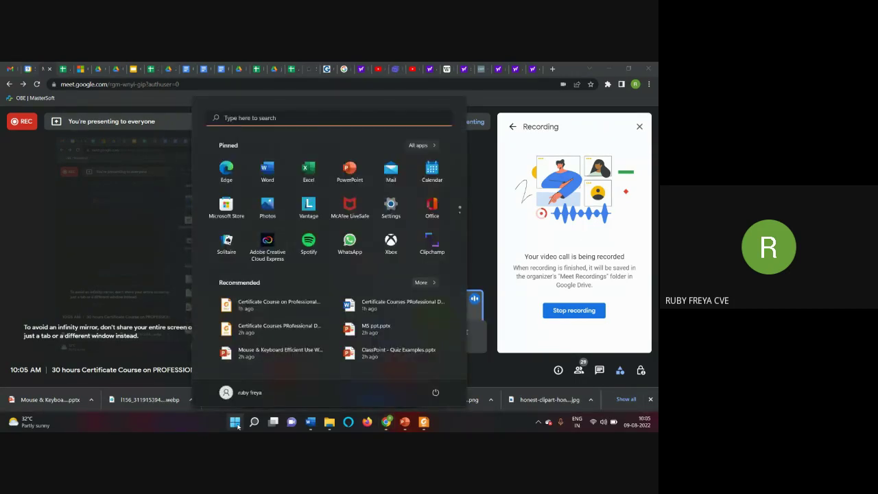
click(346, 171)
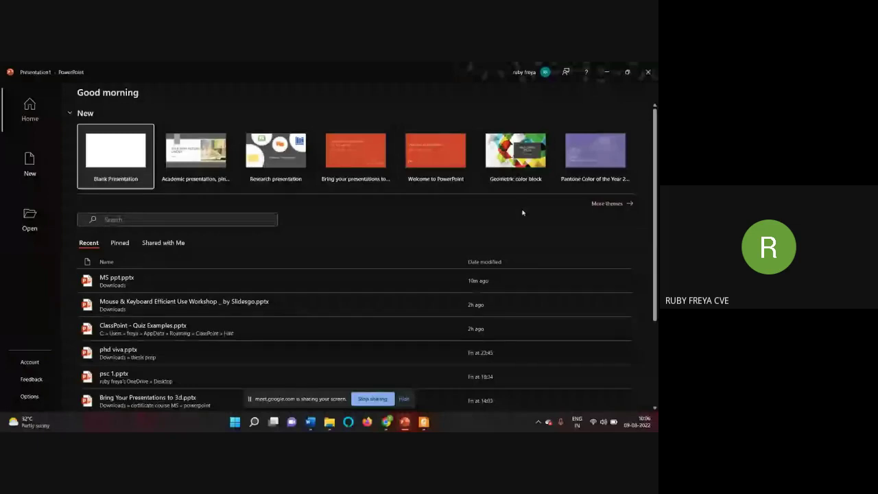
click(601, 205)
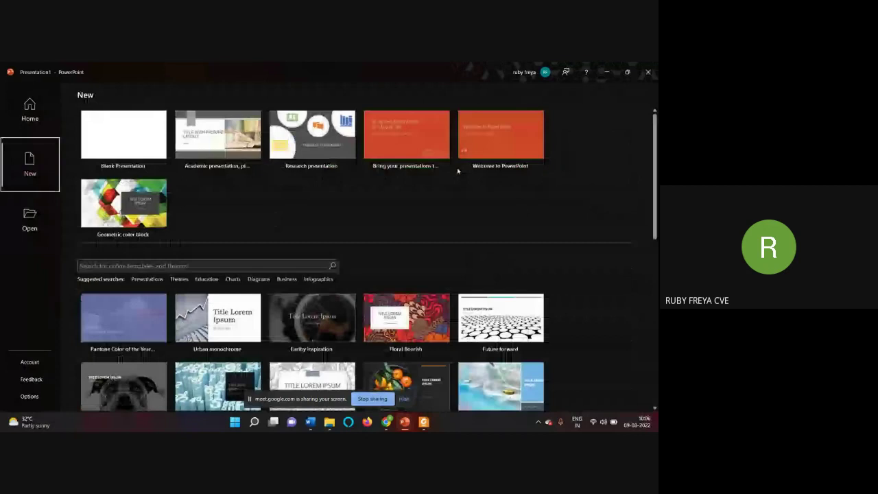
scroll(457, 171, down, 10)
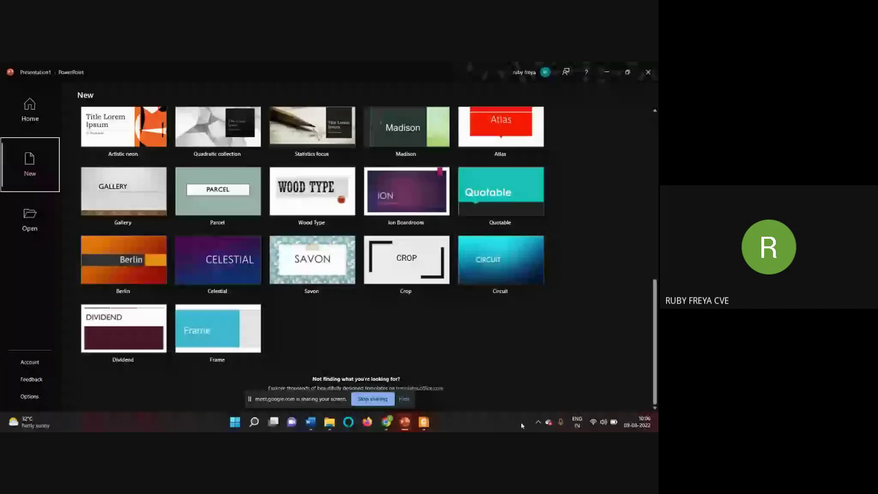
drag(329, 402, 518, 424)
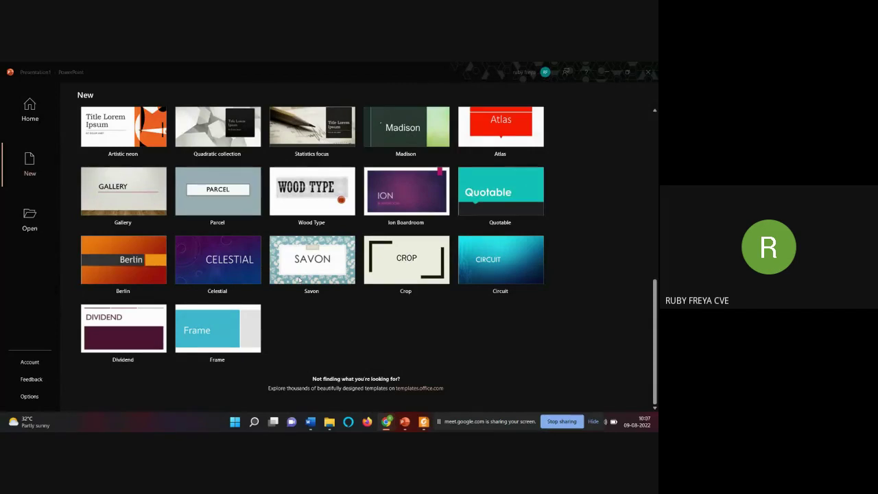
scroll(299, 279, up, 1)
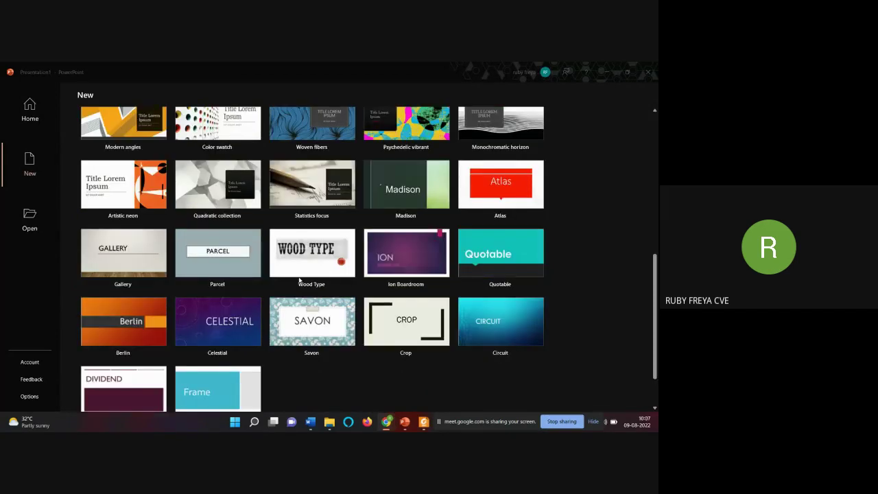
scroll(299, 279, up, 2)
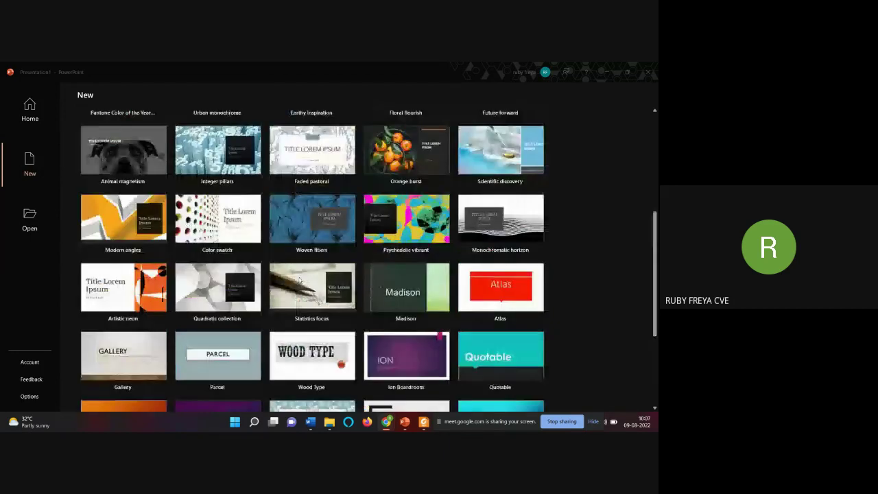
scroll(299, 280, up, 4)
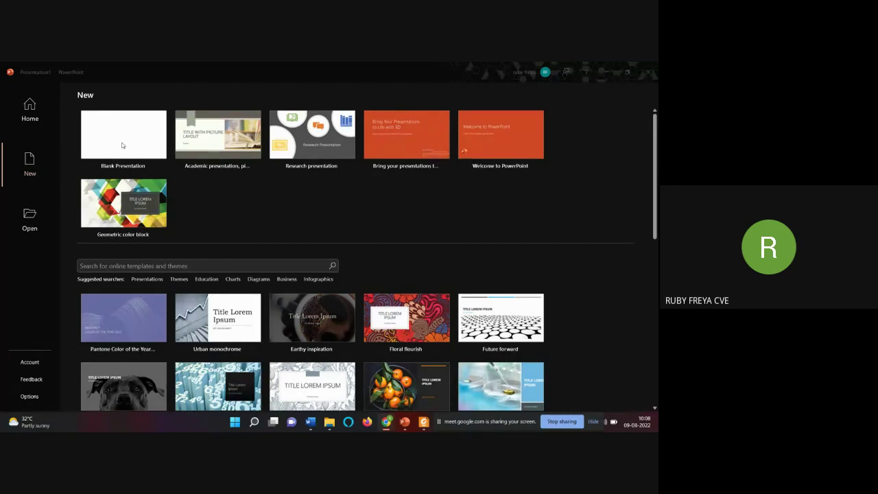
key(alt+Tab)
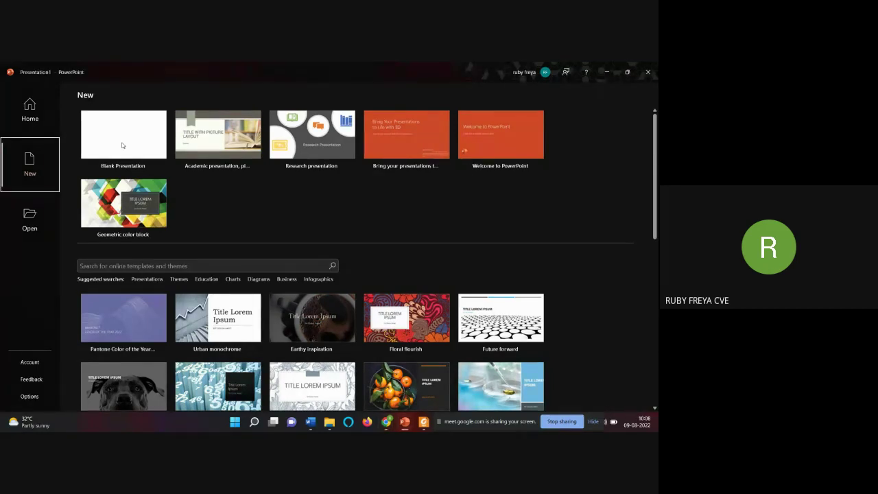
Step: Create a blank presentation and show the speaker notes area below the slide
click(122, 144)
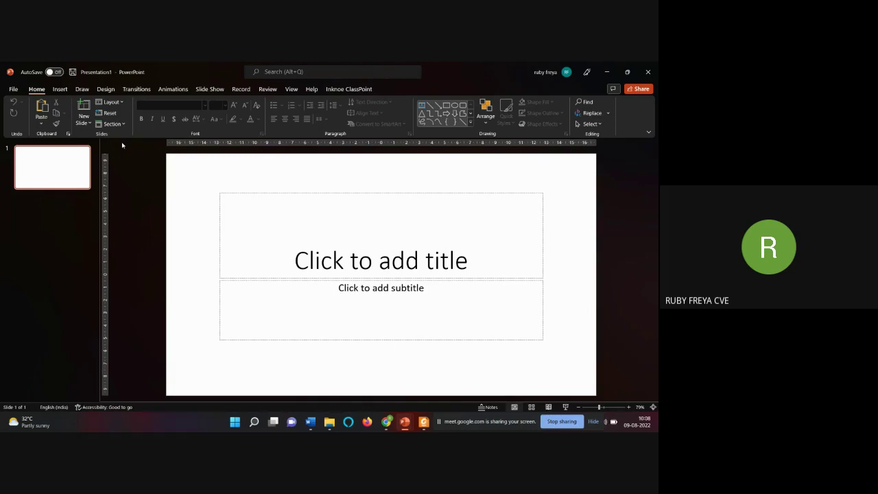
click(60, 89)
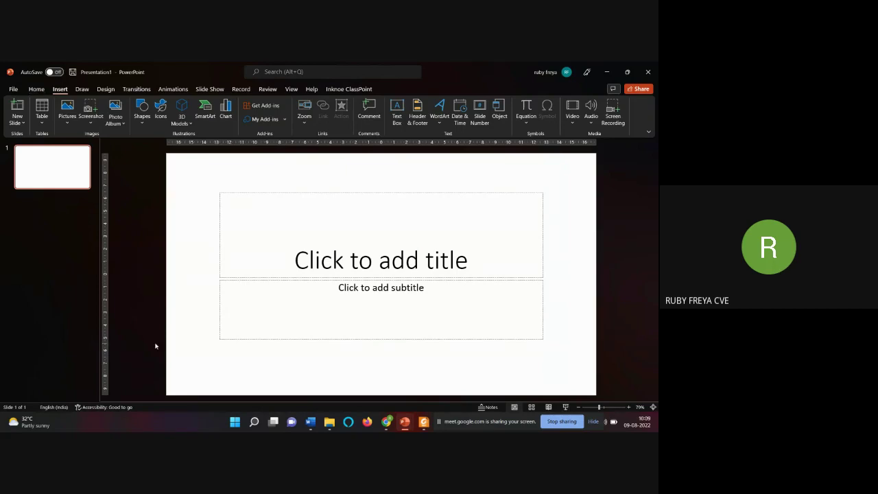
click(487, 408)
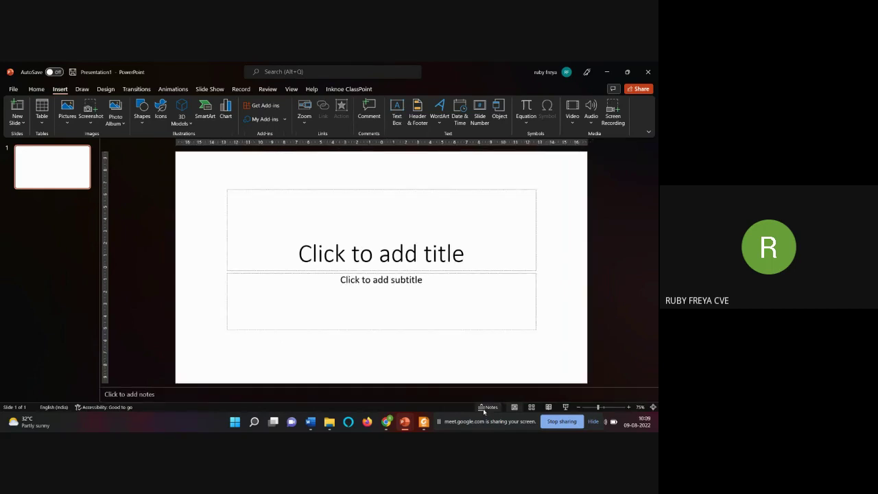
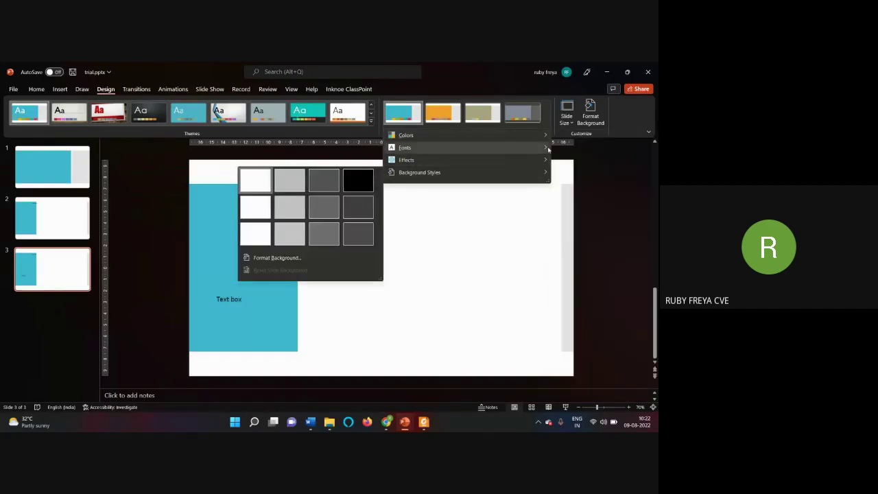
Step: Look through the theme fonts, then apply the theme with the red bottom band and open slide 2
mouse_move(546, 148)
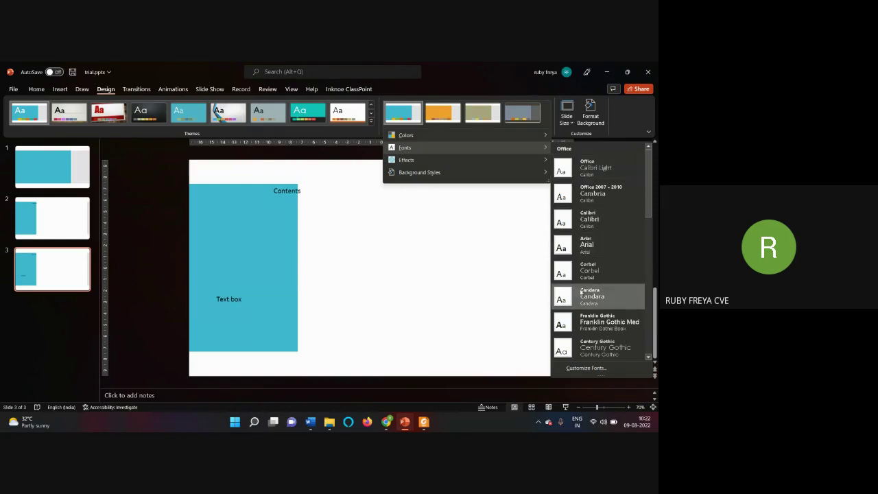
scroll(581, 294, down, 3)
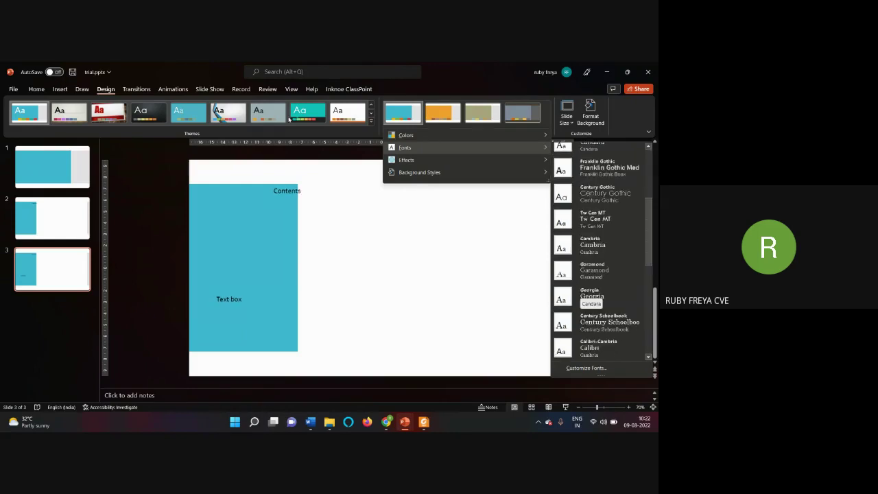
click(118, 111)
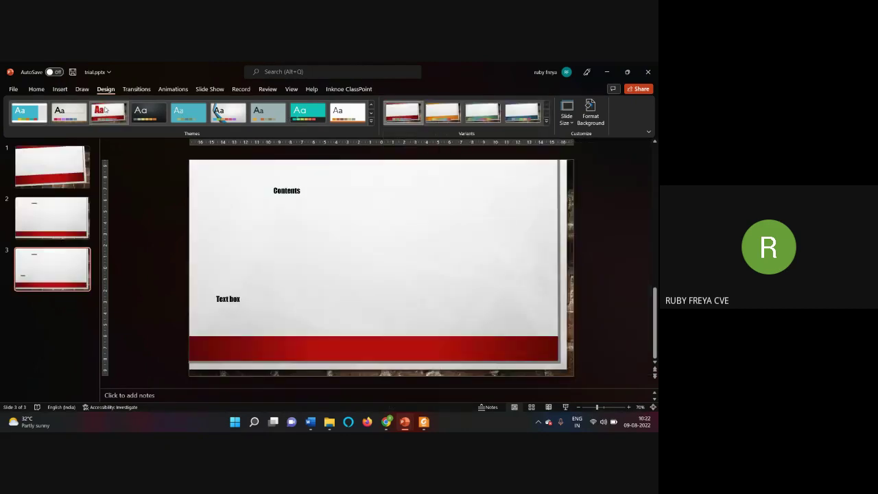
click(41, 170)
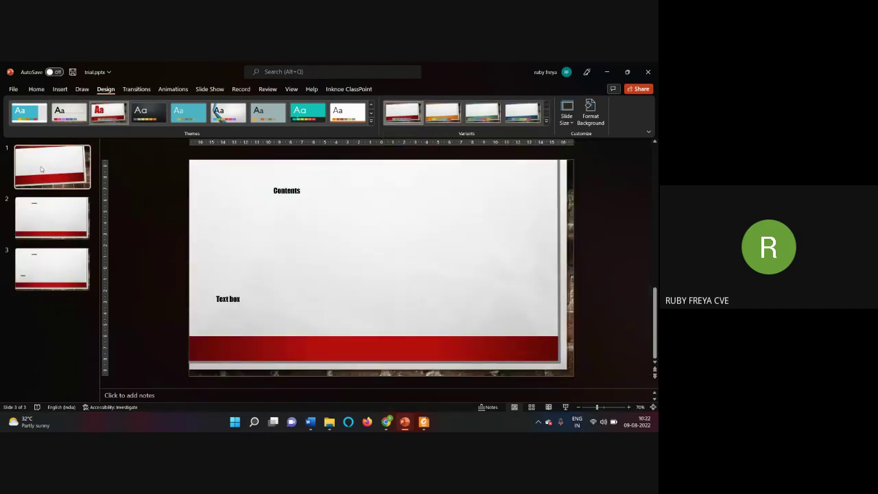
click(44, 229)
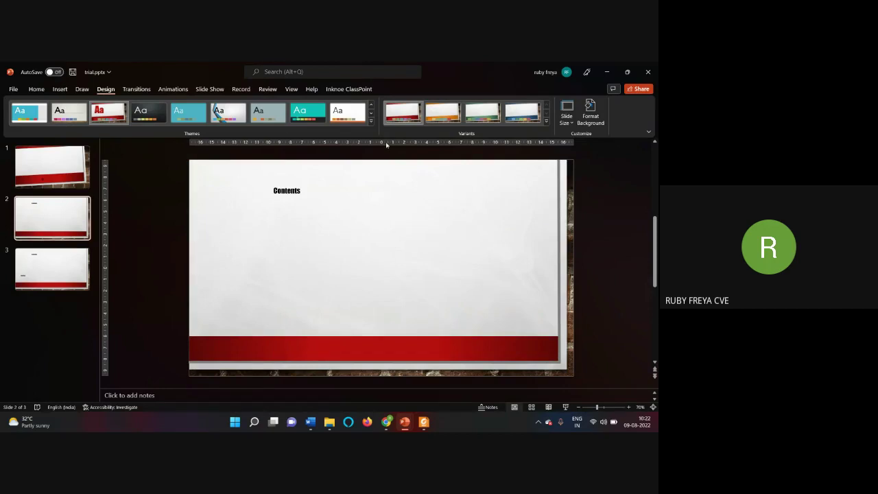
Step: Set the theme colours to Red Violet and apply the light grey gradient background style in the second row, second column
click(546, 121)
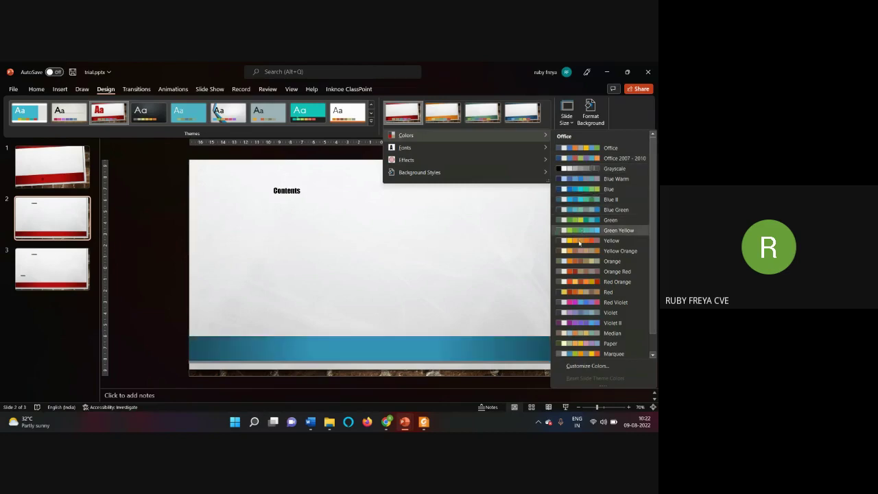
click(578, 304)
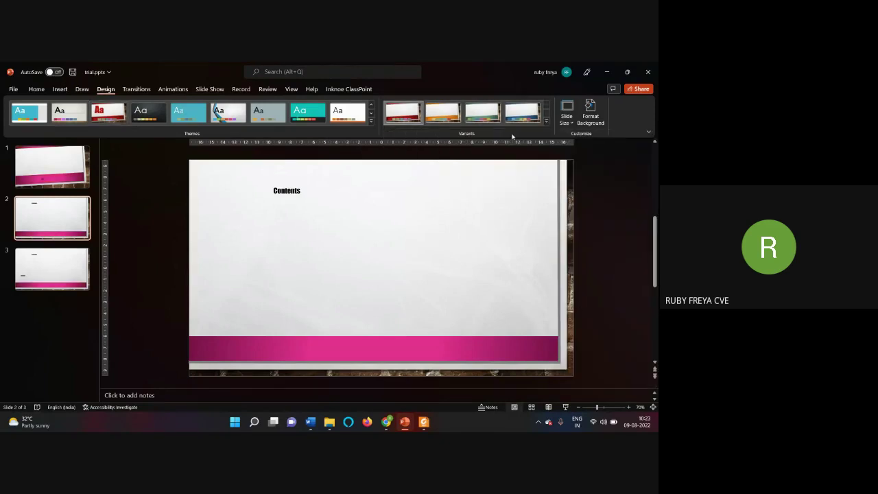
click(546, 122)
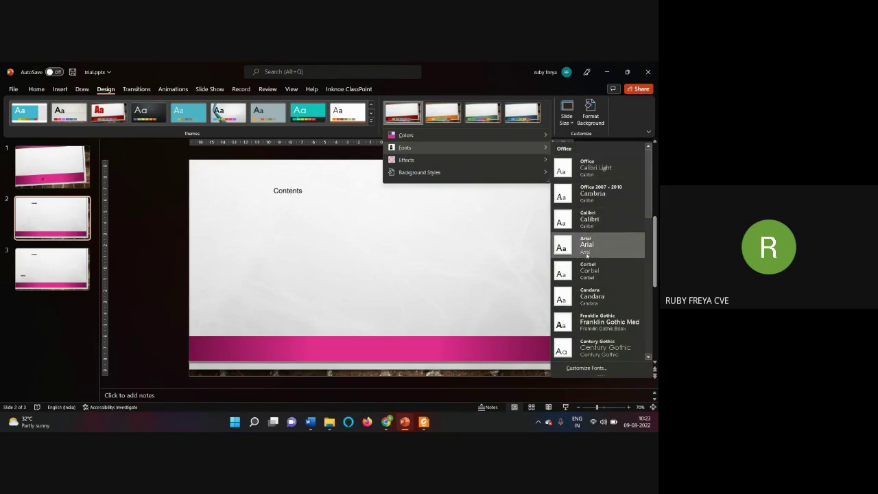
scroll(587, 266, down, 3)
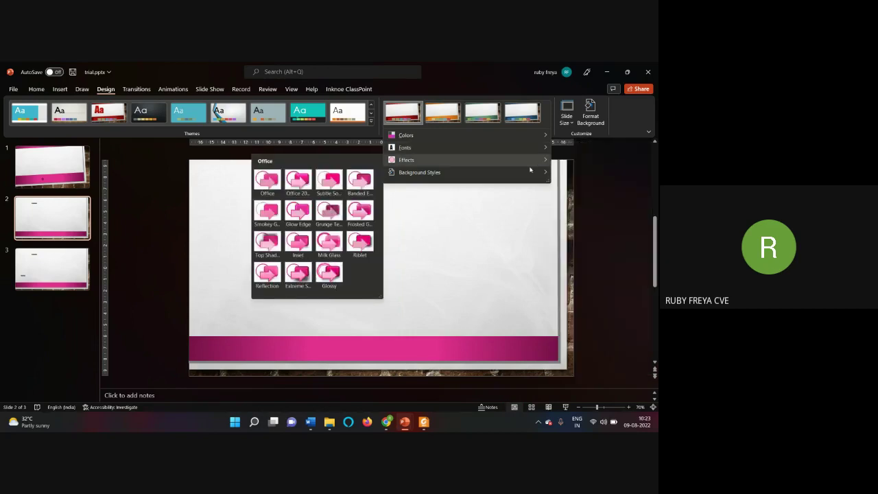
mouse_move(528, 177)
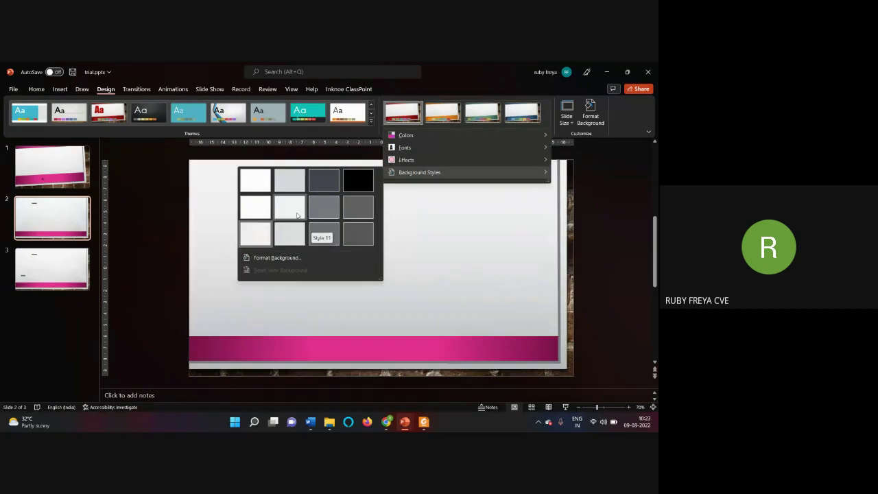
click(300, 215)
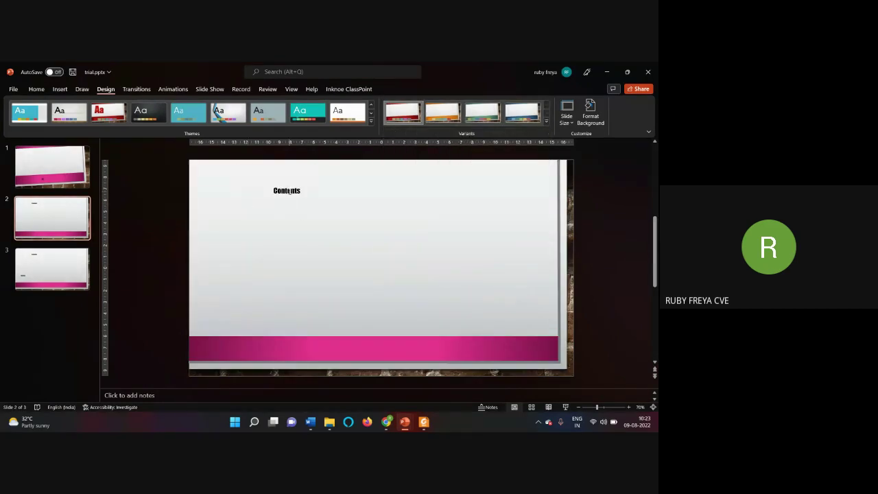
Step: Change the theme fonts to Calibri and move the "Contents" text box on slide 2 slightly downward
click(545, 121)
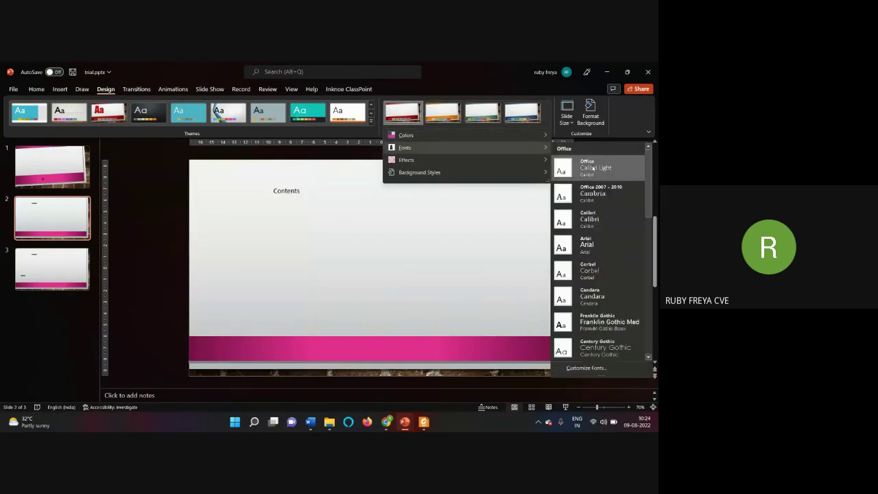
click(588, 219)
click(298, 194)
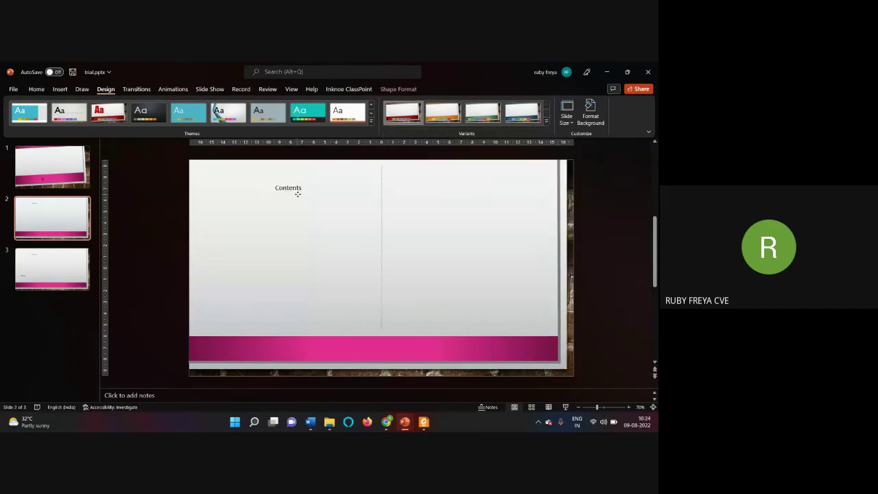
mouse_move(298, 194)
mouse_down()
mouse_move(299, 186)
mouse_move(296, 206)
mouse_up()
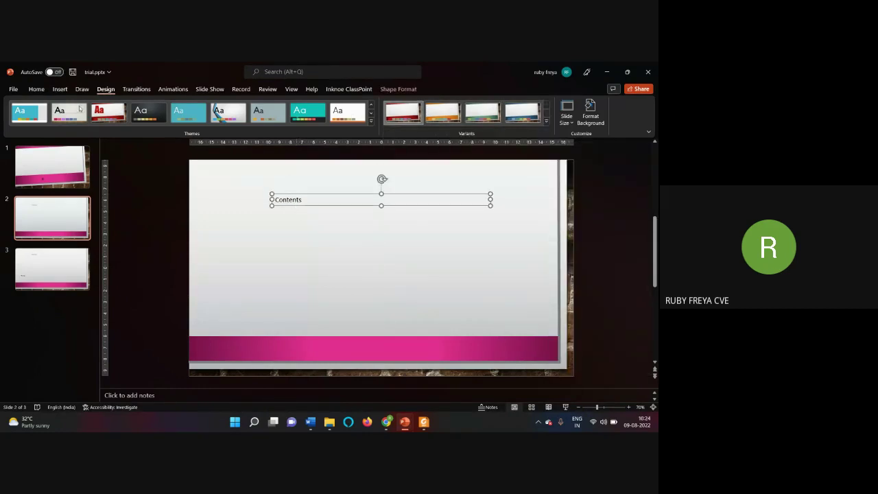
Step: Select the "Contents" text and examine the available fonts and font sizes for it
click(36, 89)
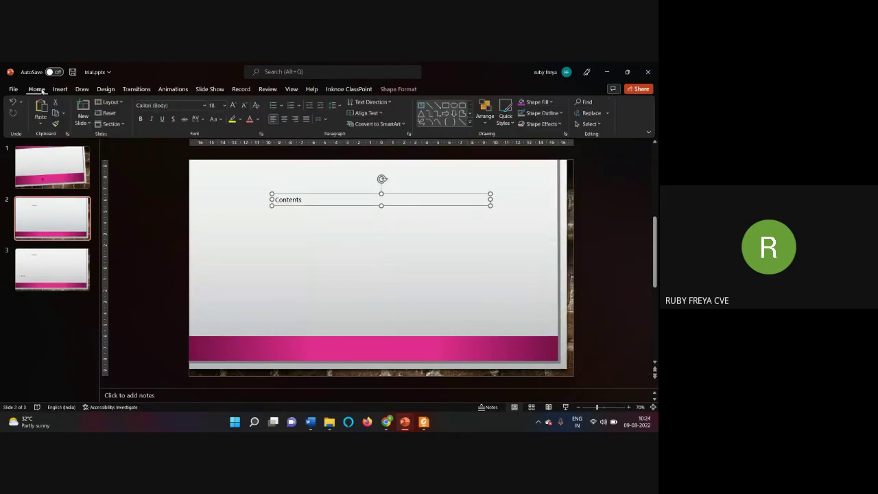
double_click(289, 199)
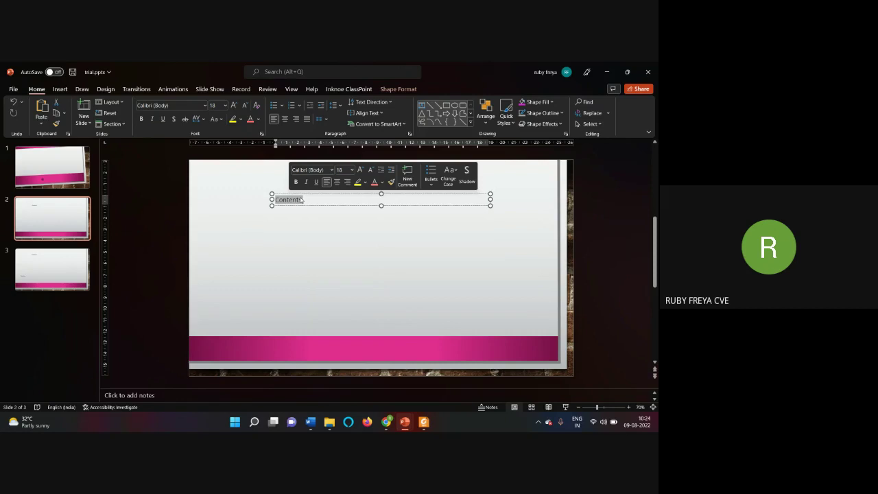
click(205, 106)
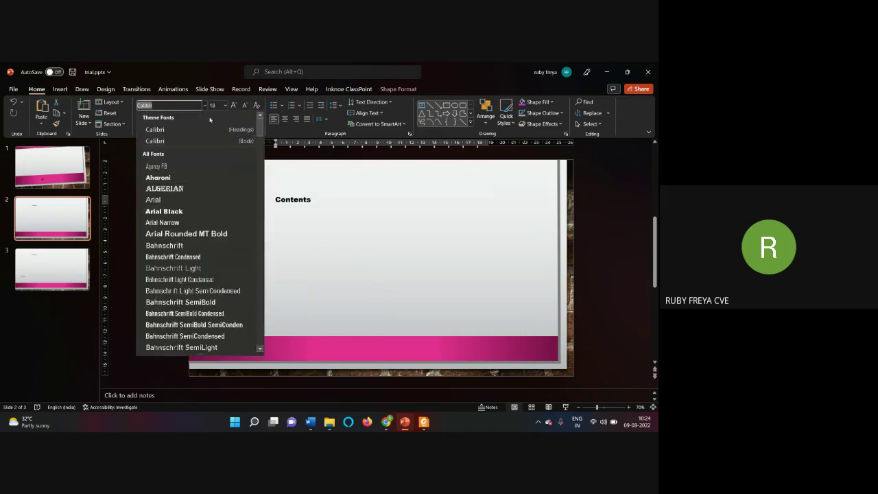
click(226, 106)
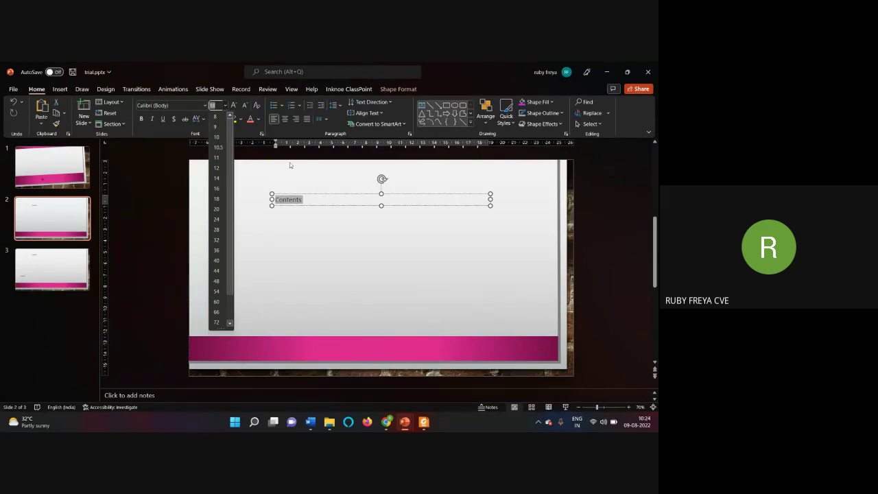
key(Escape)
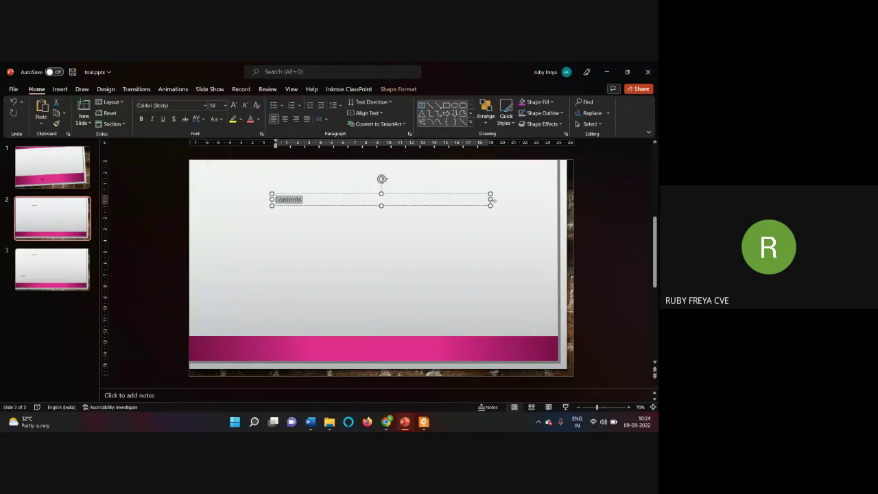
Step: Narrow the "Contents" text box to slightly less than the word's width and set its text to size 17
mouse_move(489, 199)
mouse_down()
mouse_move(332, 200)
mouse_move(297, 212)
mouse_up()
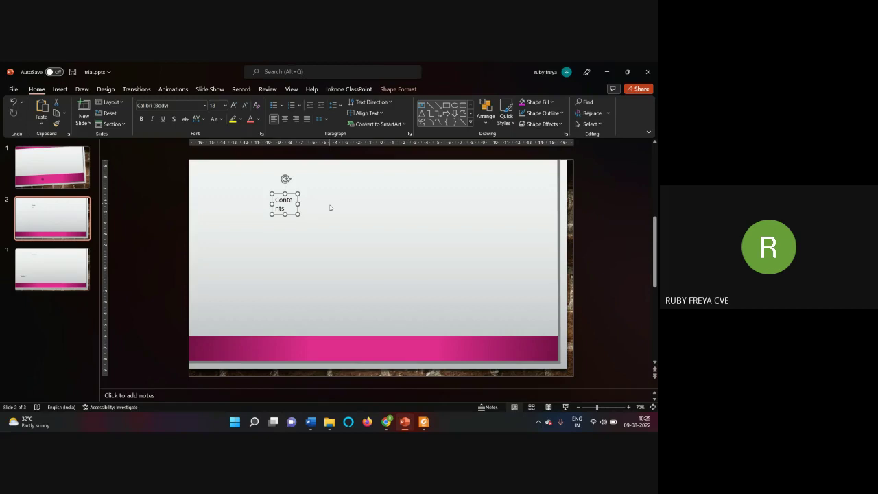
double_click(283, 200)
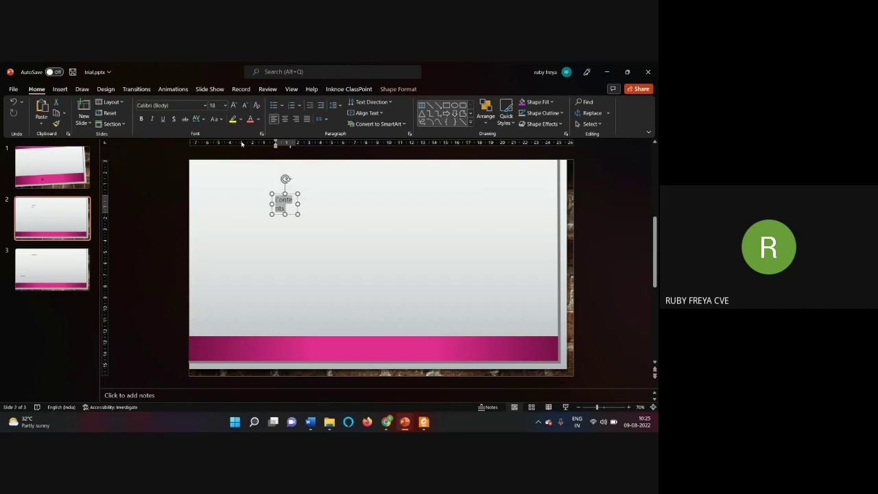
click(214, 106)
text(17)
key(Return)
Step: Reduce the "Contents" text by three size increments, then enlarge it by increments to size 24
click(247, 108)
click(244, 105)
click(245, 106)
click(234, 107)
click(234, 106)
click(233, 106)
click(234, 106)
click(234, 106)
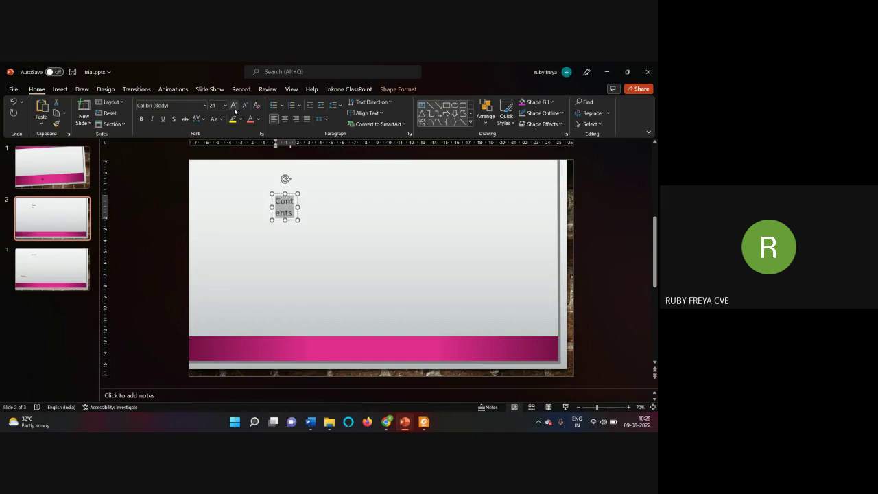
Step: Widen the "Contents" text box on slide 2 to about 6.59 cm and apply a pink WordArt style to its text
drag(299, 206, 347, 201)
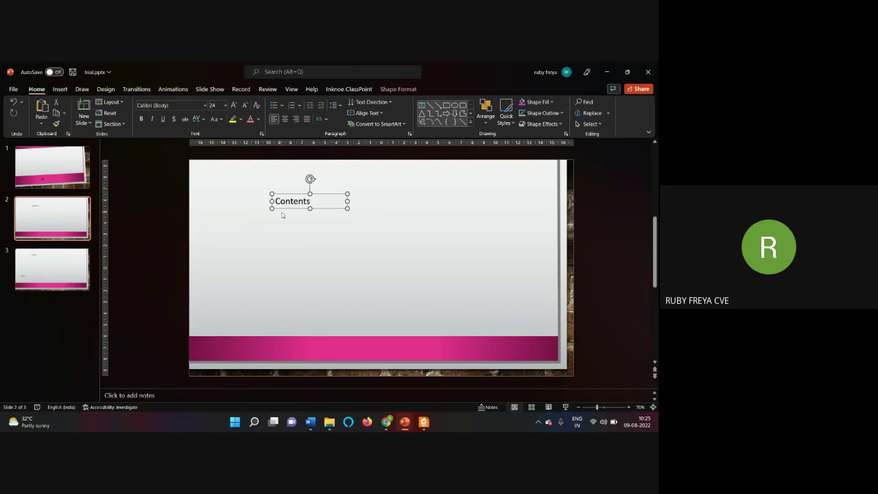
click(399, 90)
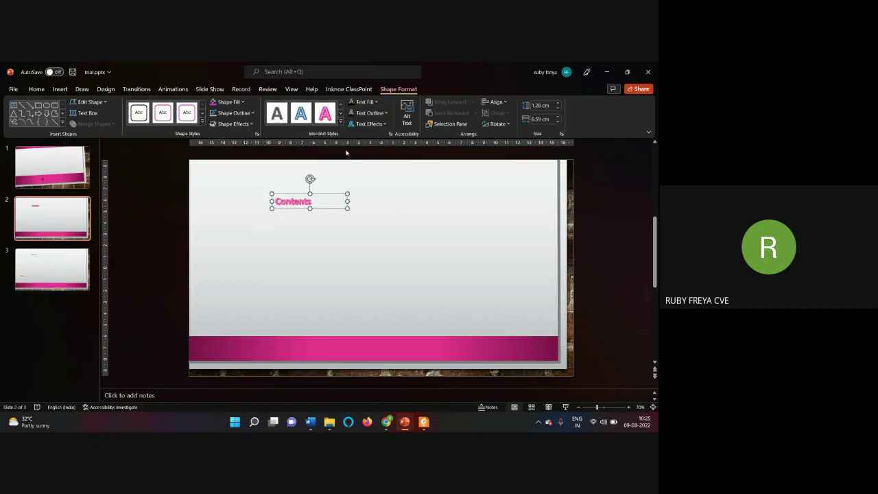
Step: Review the fill, outline and dash options for the "Contents" text and remove its text outline
click(377, 102)
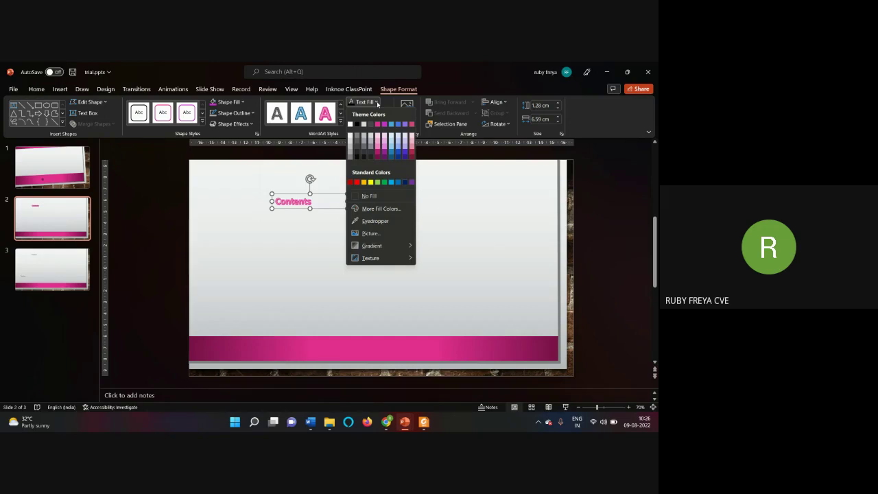
click(377, 103)
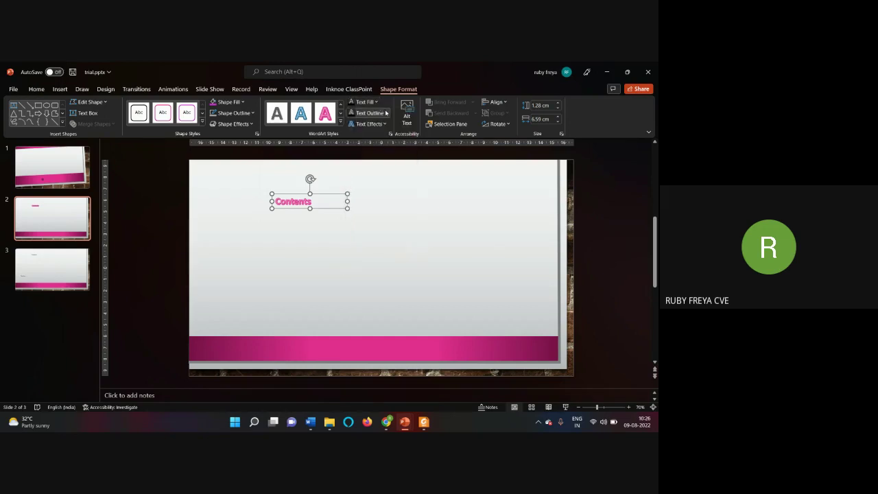
click(374, 113)
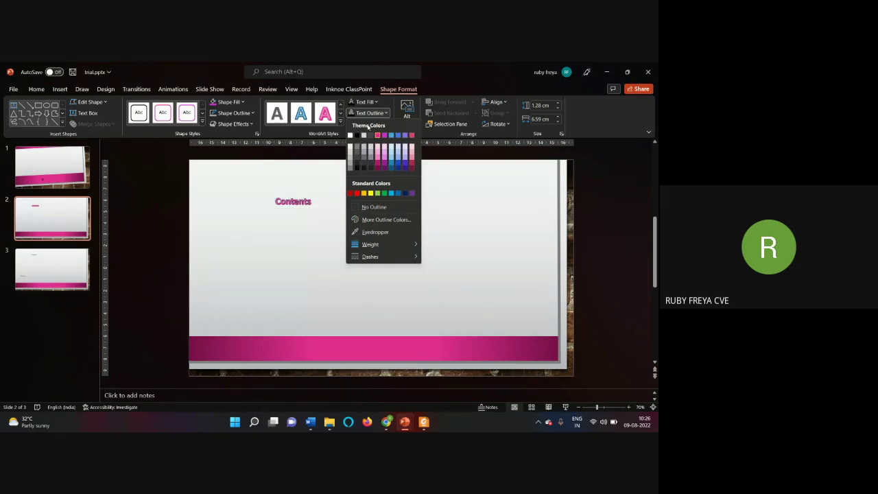
click(382, 115)
click(382, 115)
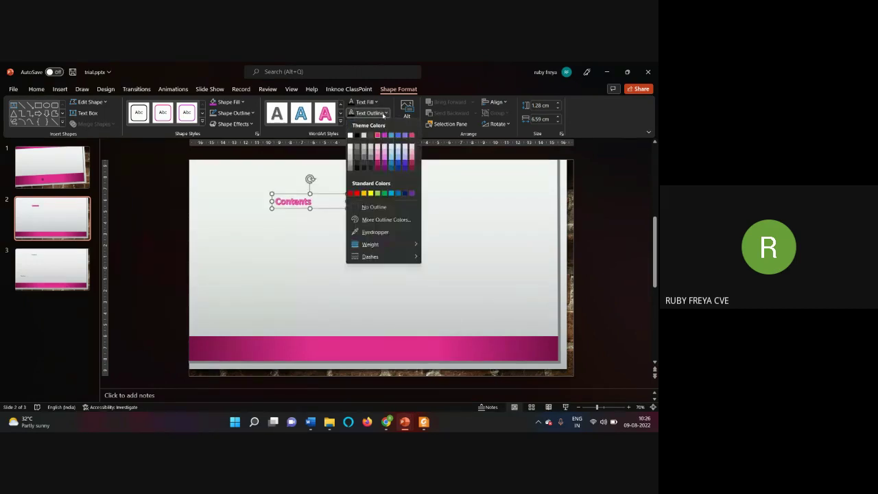
mouse_move(401, 248)
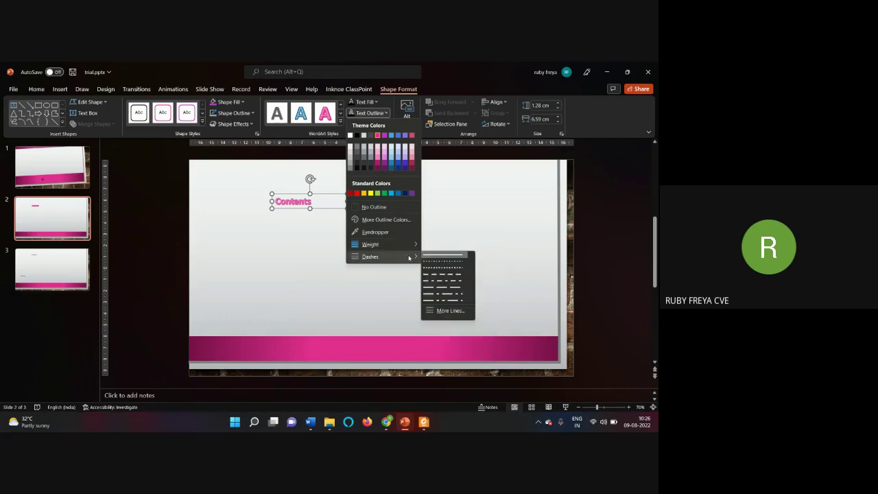
click(364, 208)
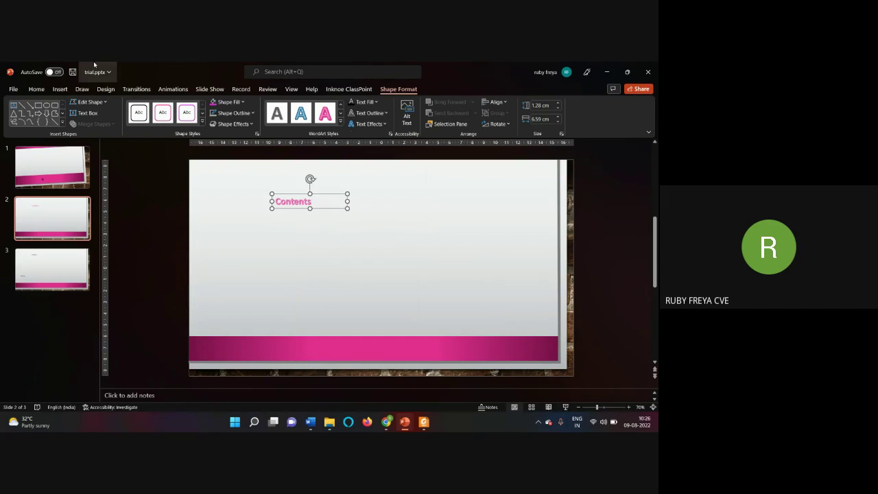
click(37, 89)
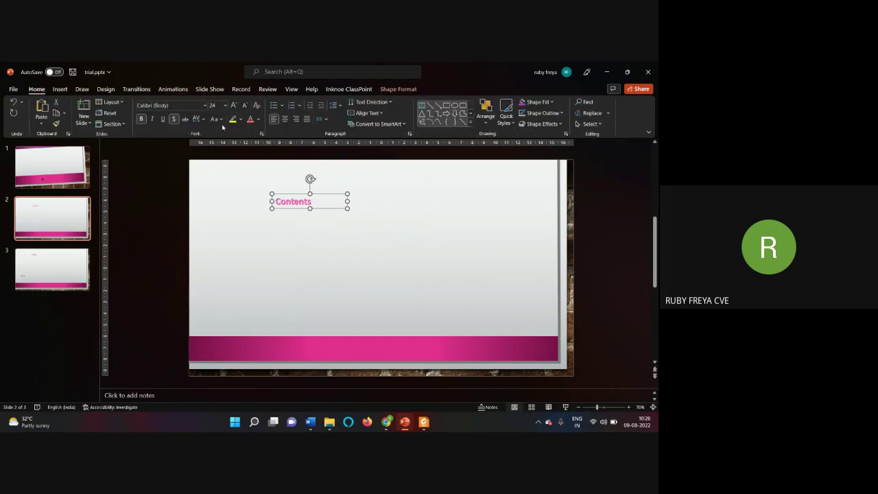
click(258, 121)
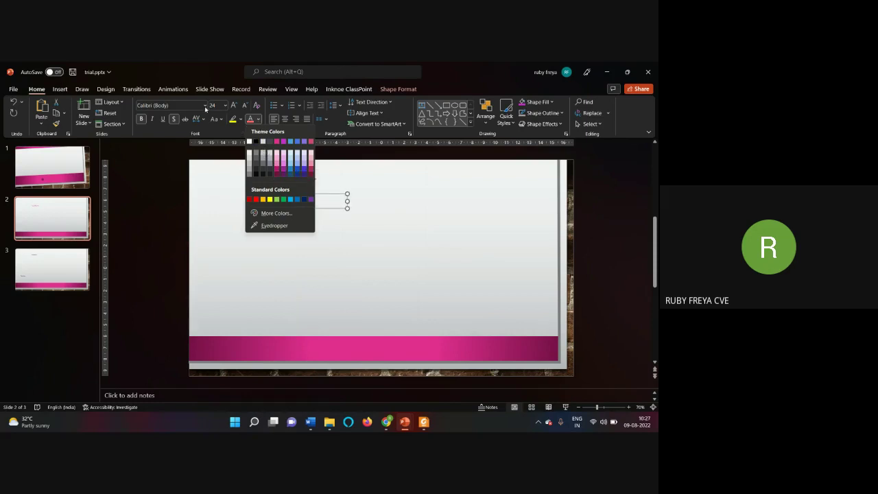
click(342, 199)
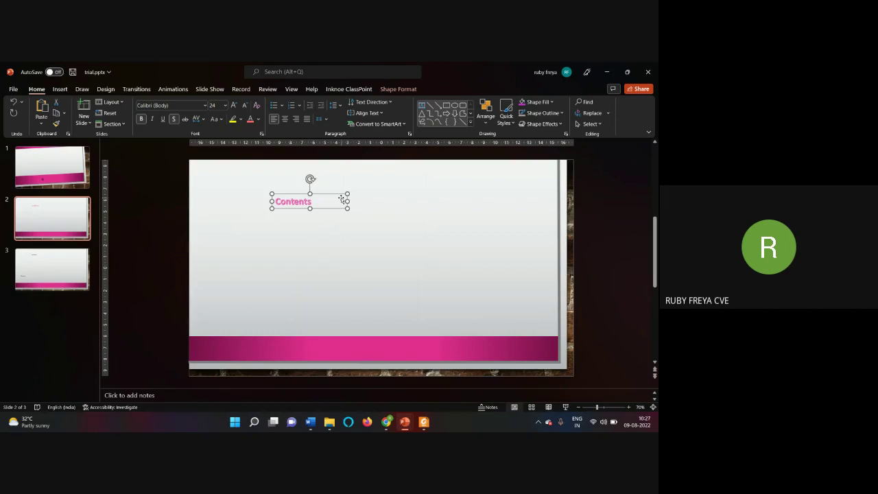
Step: Apply the light purple theme shape style from the fourth row of styles to the "Contents" text box
click(397, 89)
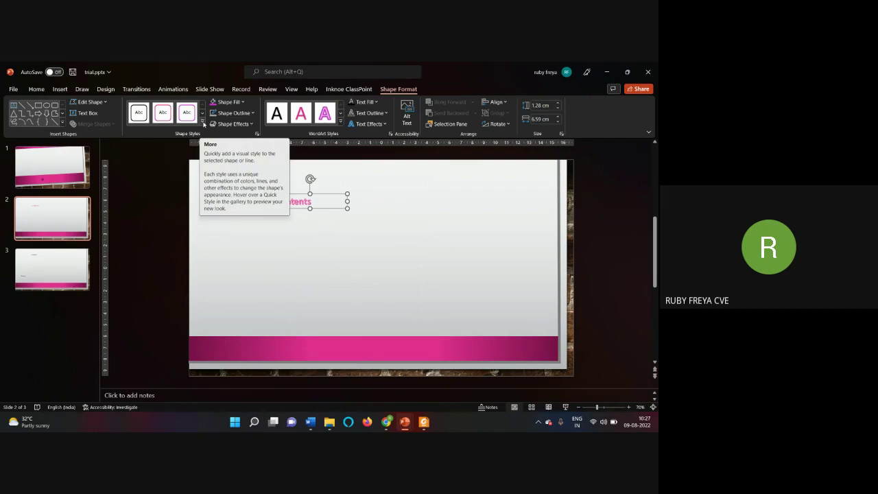
click(203, 122)
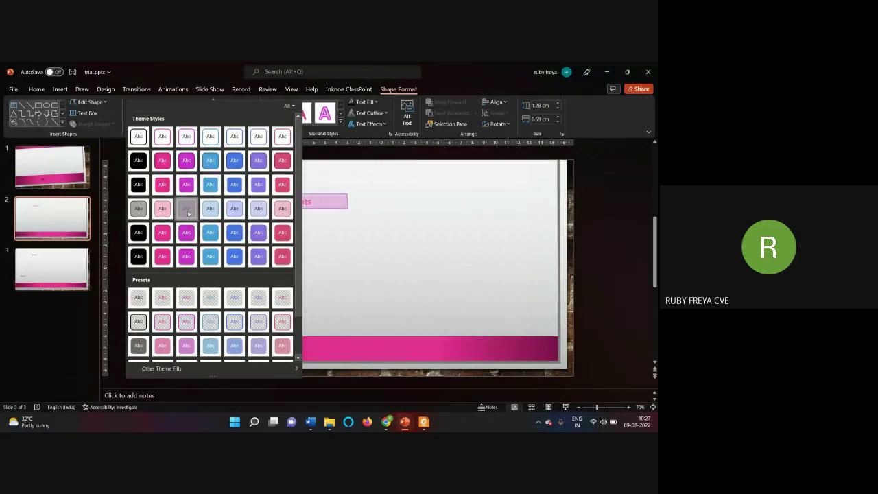
click(188, 213)
click(203, 122)
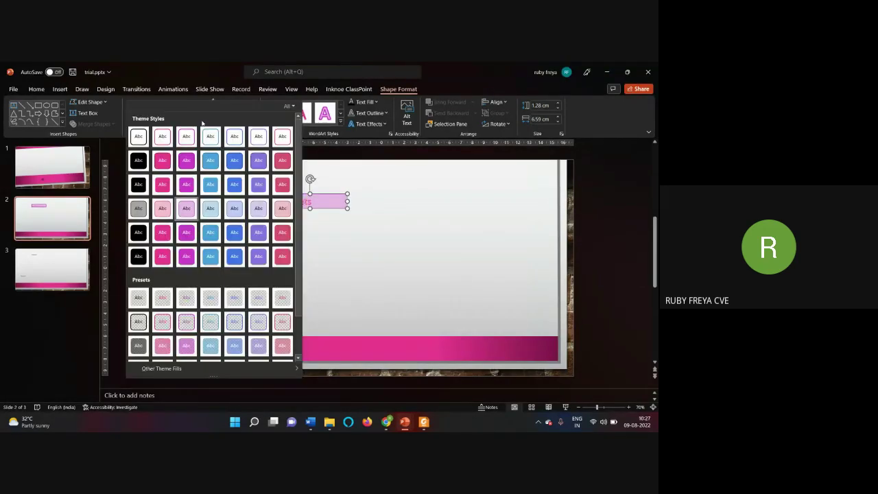
click(326, 238)
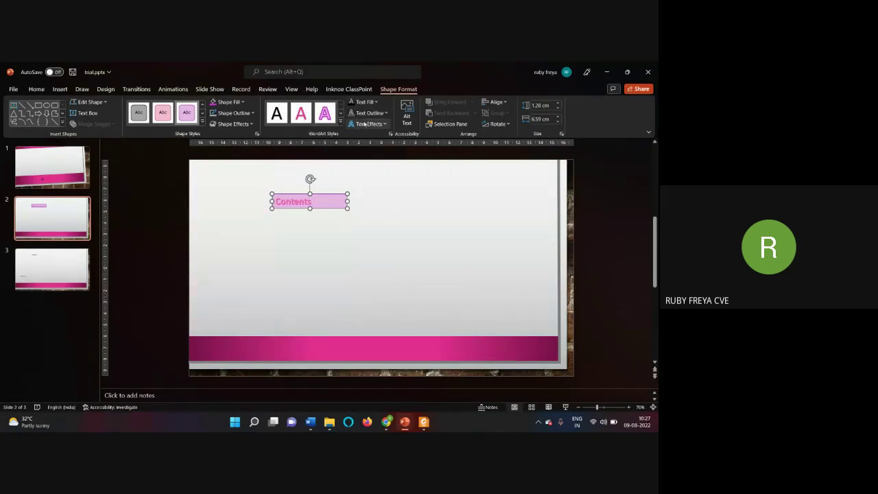
Step: Fill the "Contents" text box with a darker blue-purple theme shade and give it a black outline
click(242, 103)
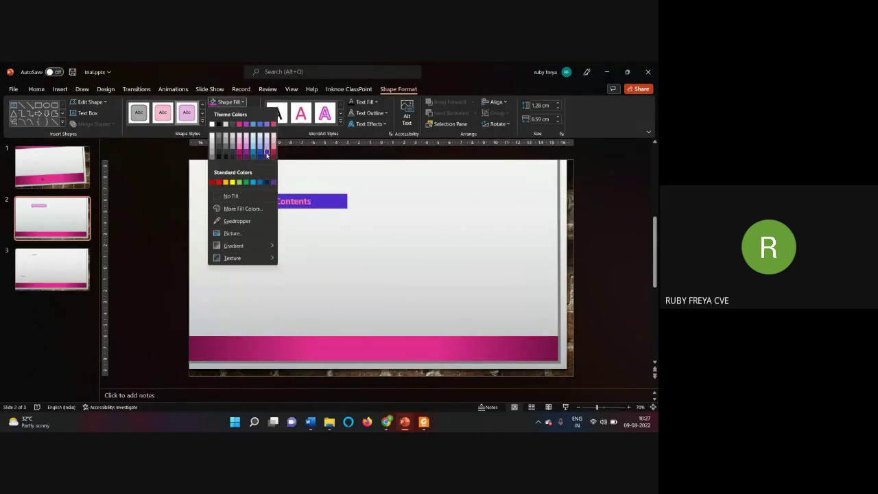
click(266, 155)
click(252, 114)
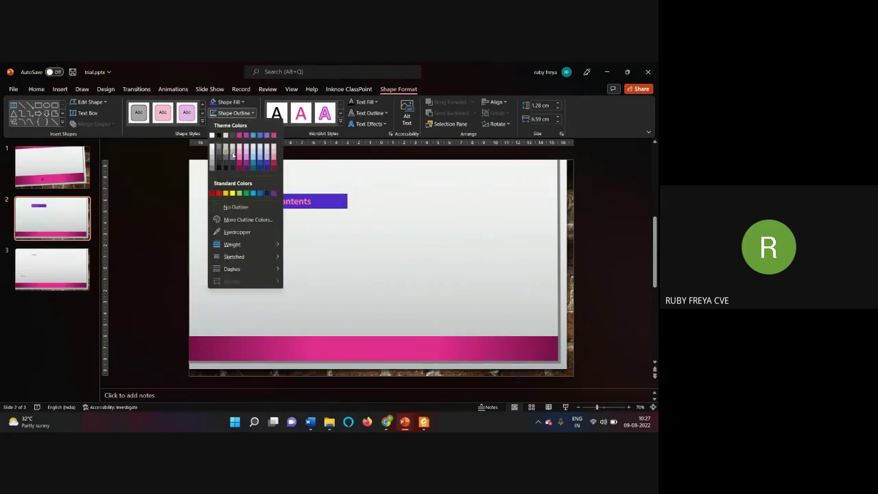
click(219, 136)
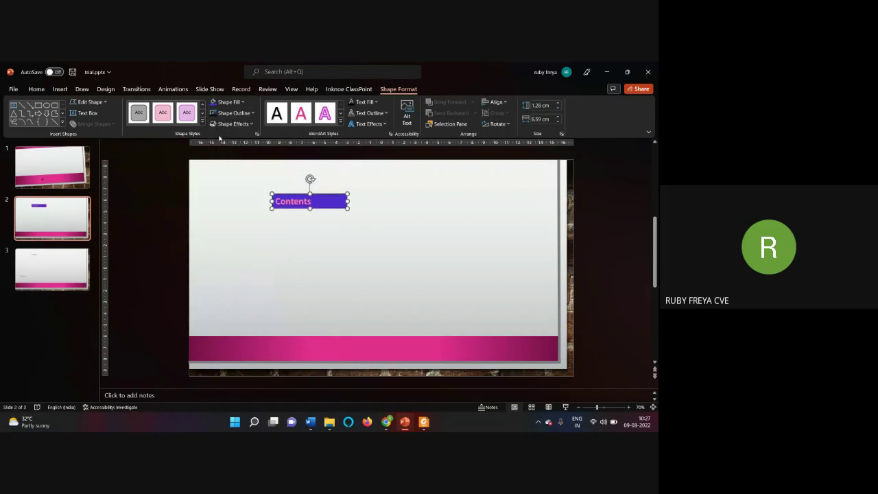
Step: Apply a thicker outline weight to the "Contents" text box and deselect it
click(232, 112)
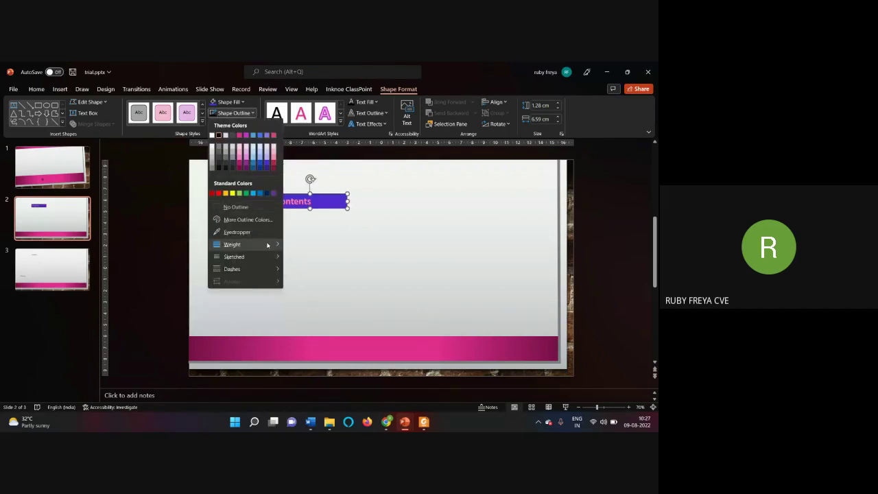
mouse_move(267, 245)
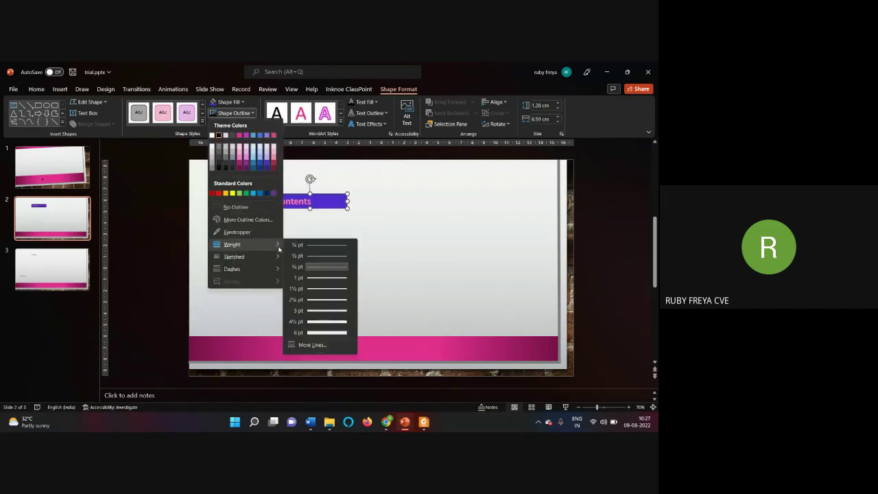
click(333, 316)
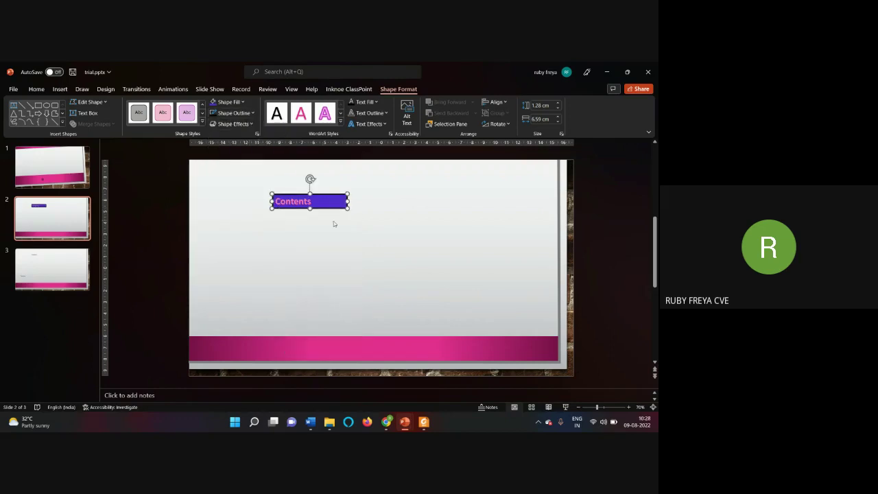
click(171, 208)
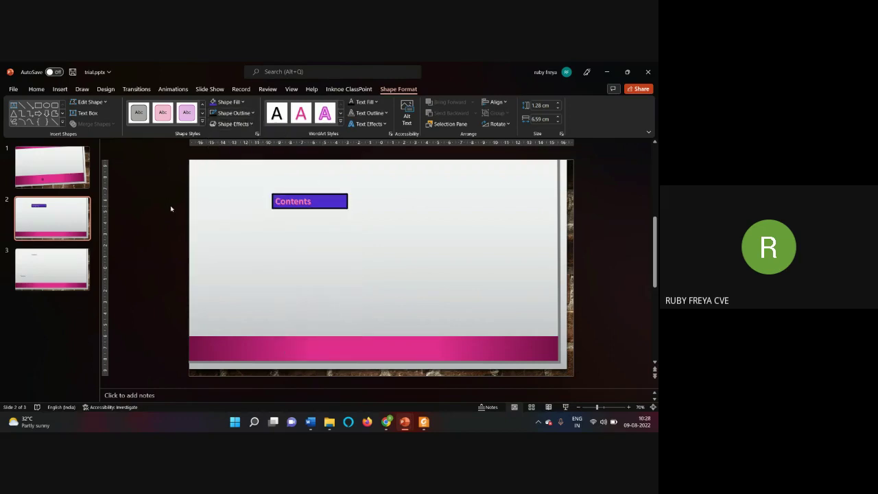
click(322, 204)
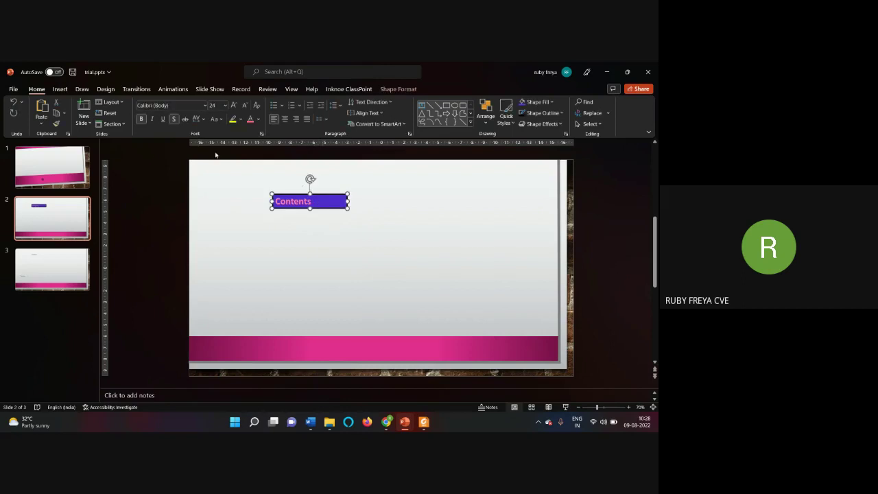
double_click(280, 201)
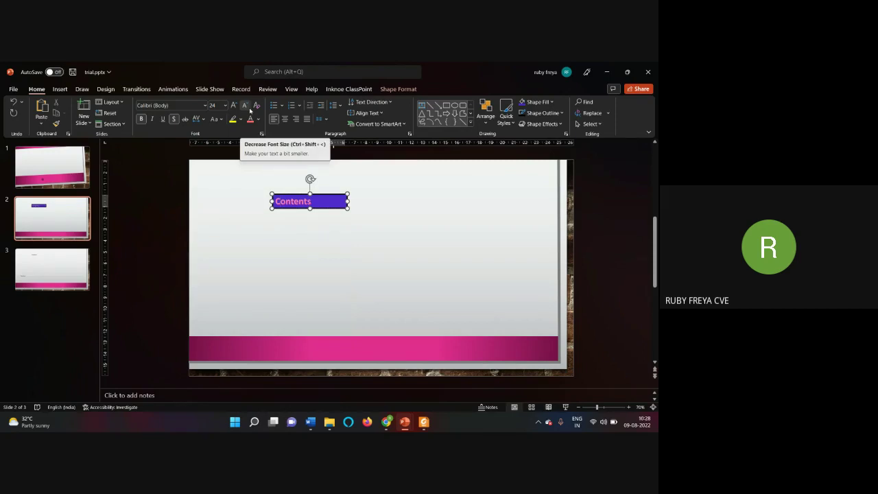
Step: Make the "Contents" text on slide 3 bold, italic and underlined with a text shadow
click(34, 258)
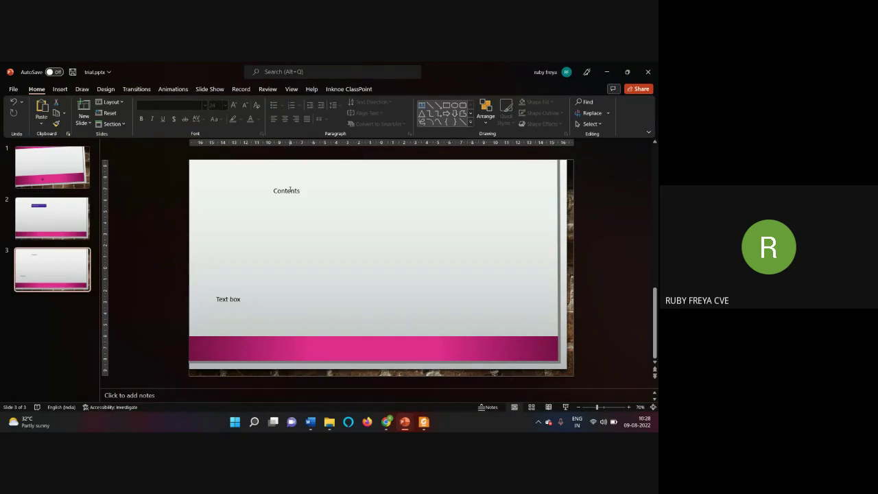
double_click(290, 190)
click(289, 190)
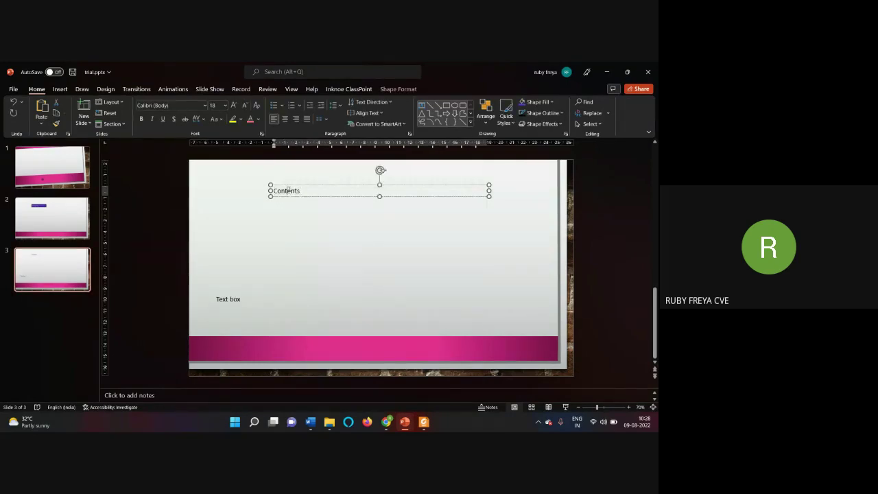
double_click(288, 190)
click(142, 118)
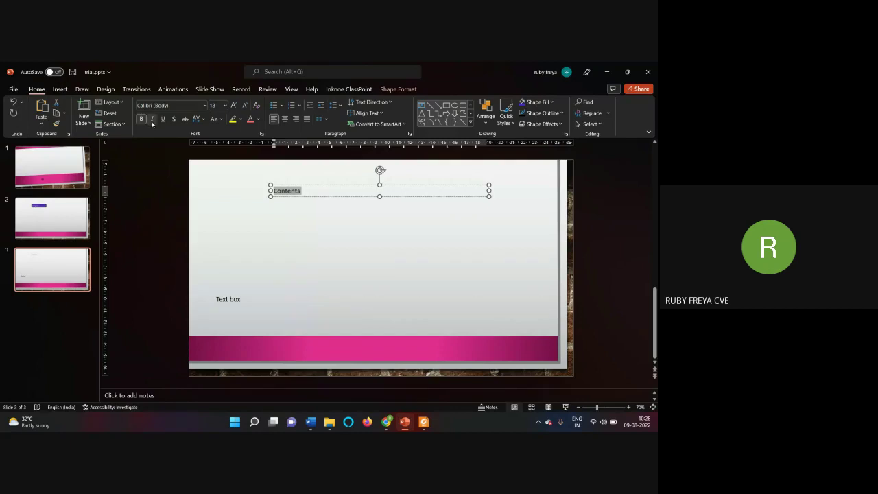
click(153, 123)
click(141, 120)
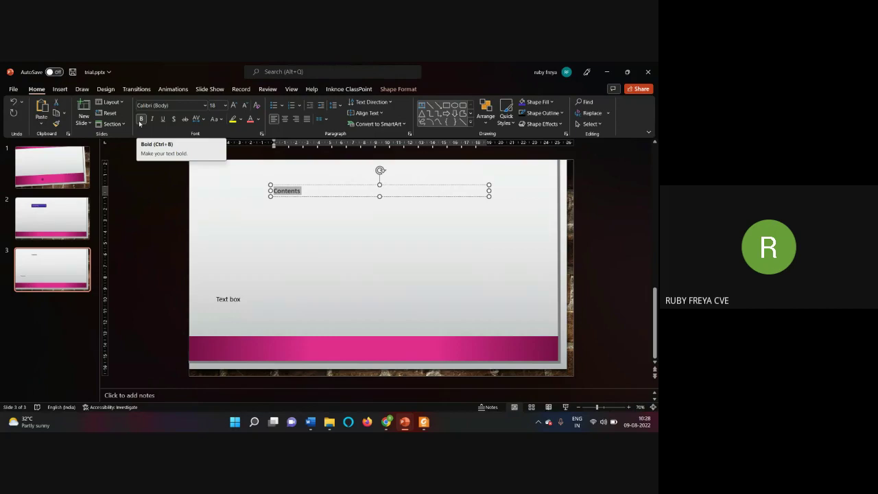
click(153, 120)
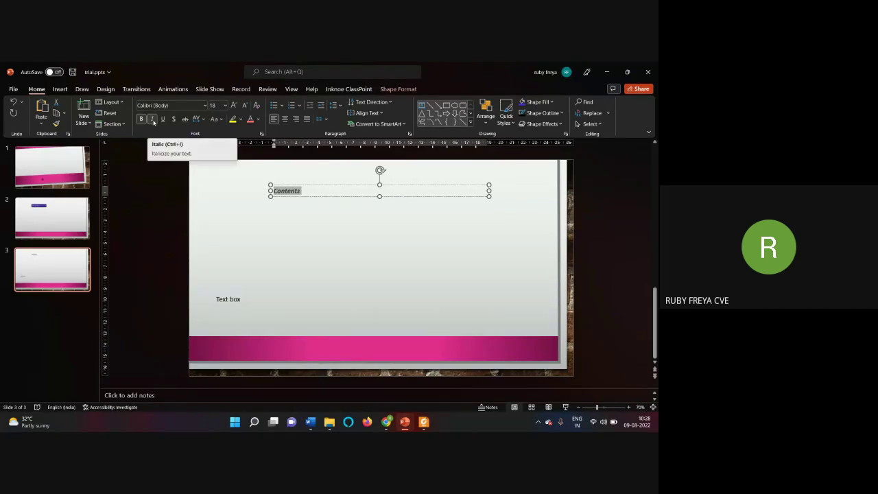
click(164, 121)
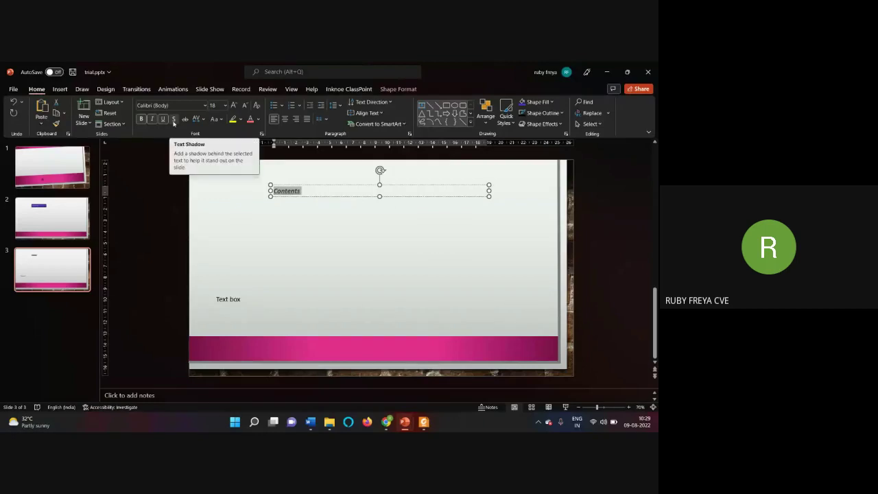
click(173, 119)
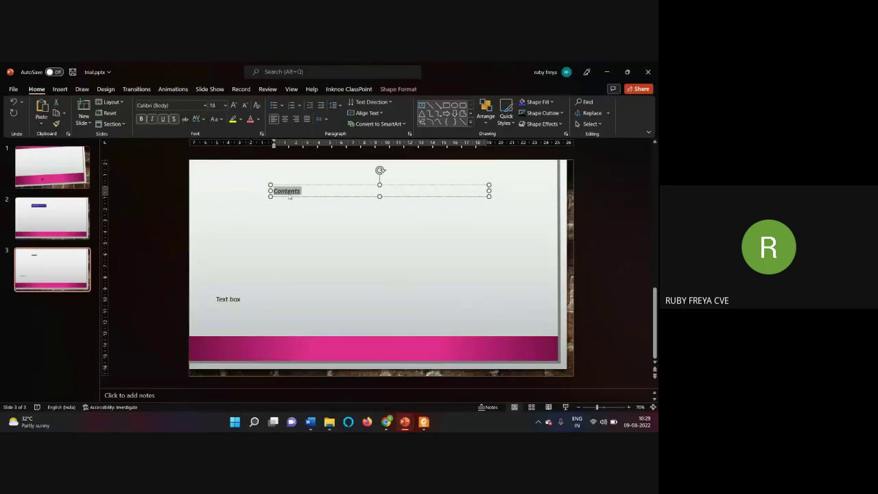
Step: Set the "Contents" text on slide 3 to font size 44 and deselect it
click(226, 106)
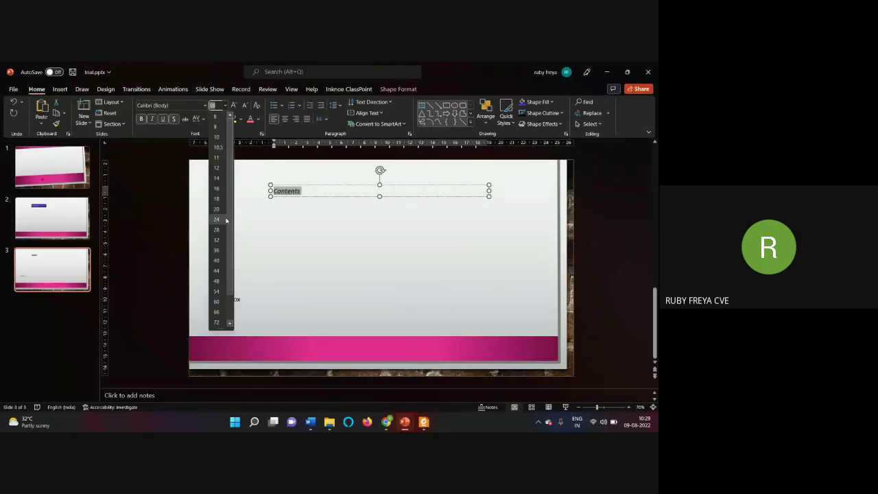
click(215, 270)
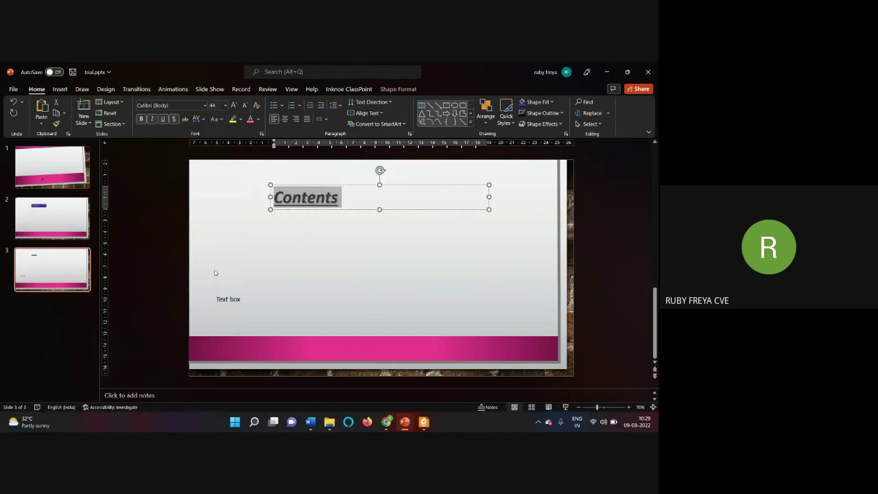
click(302, 228)
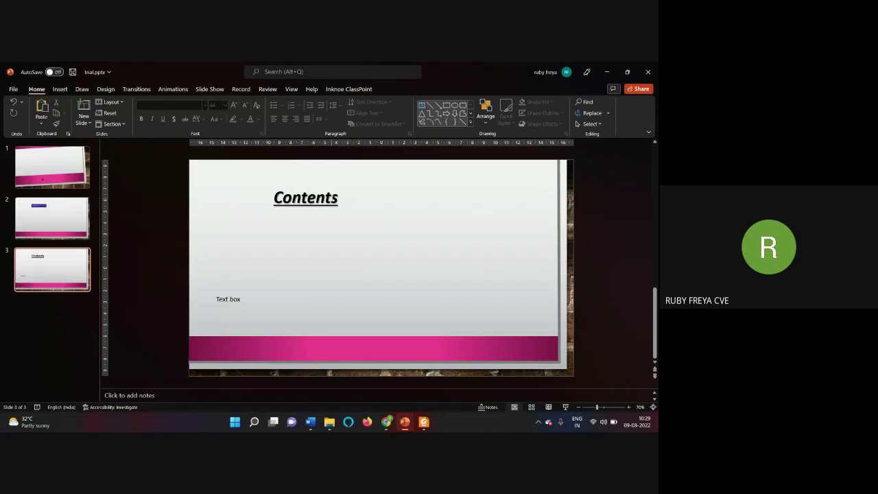
Step: Remove the text shadow from the "Contents" heading on slide 3 and deselect it
click(306, 198)
double_click(306, 197)
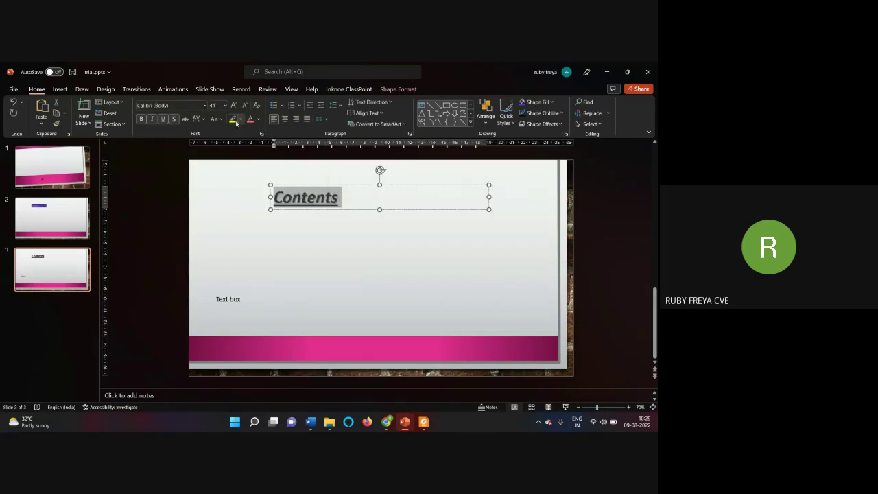
click(174, 119)
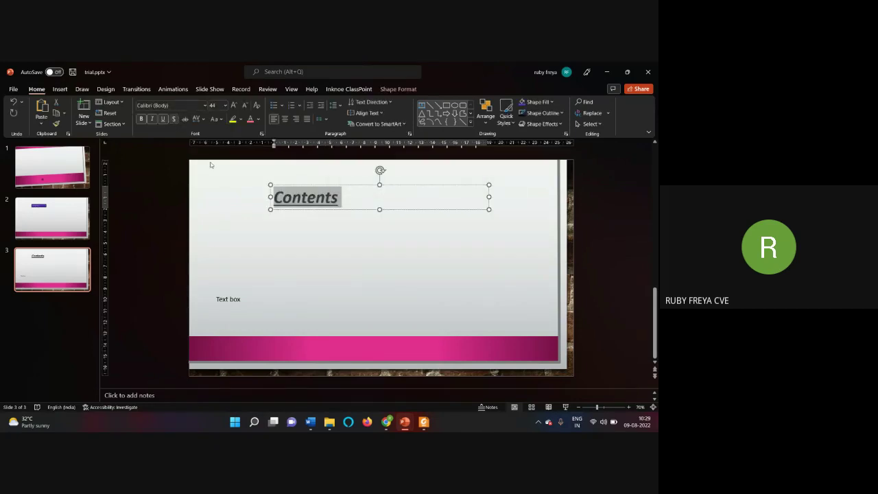
click(267, 222)
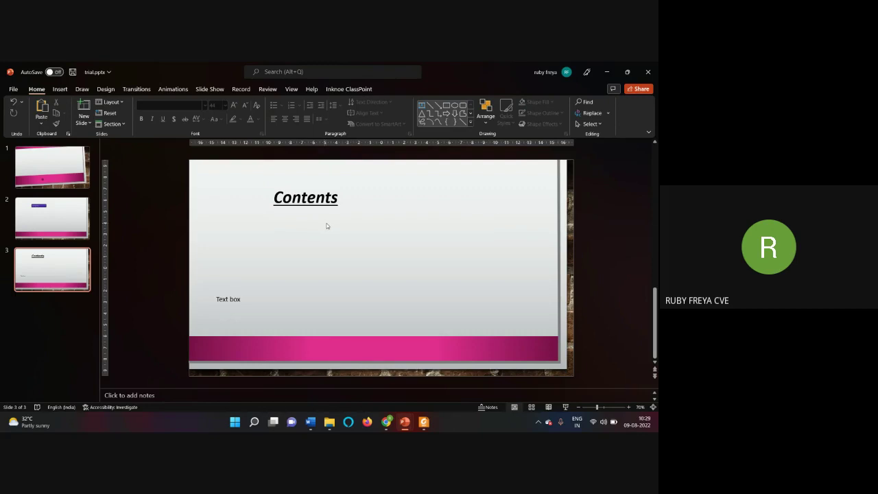
Step: Select the whole "Contents" heading text on slide 3 for further formatting
double_click(287, 200)
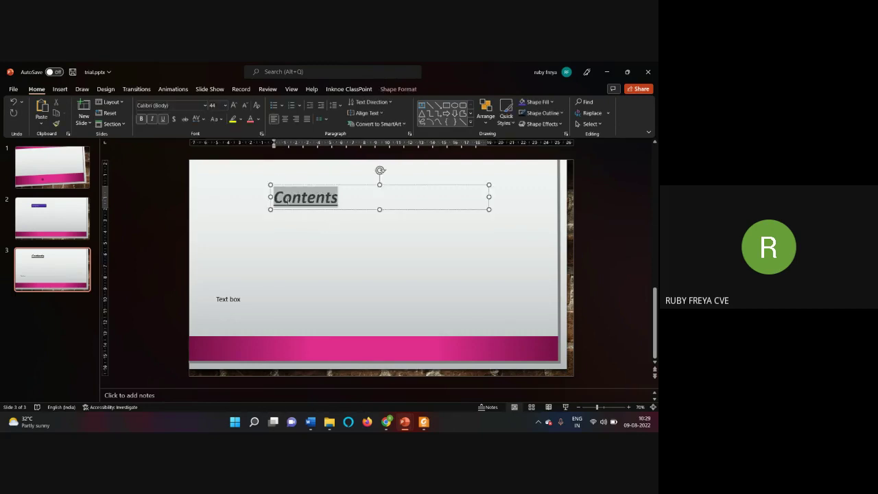
click(286, 198)
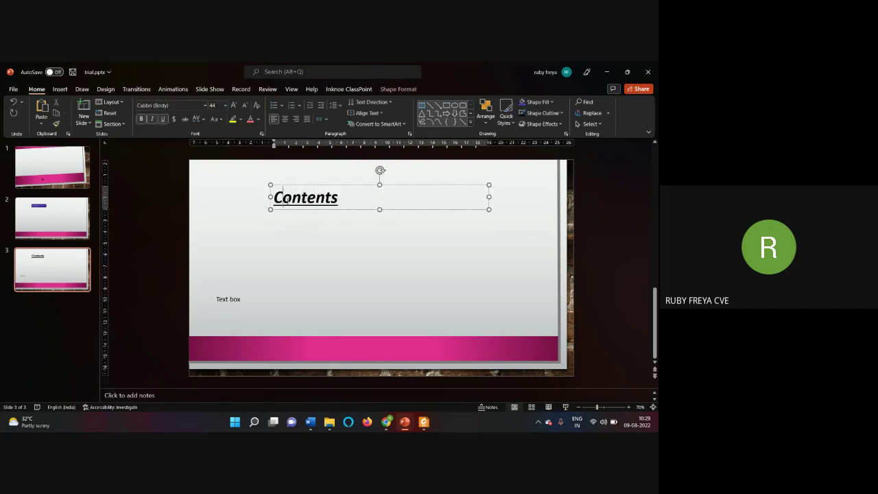
double_click(286, 199)
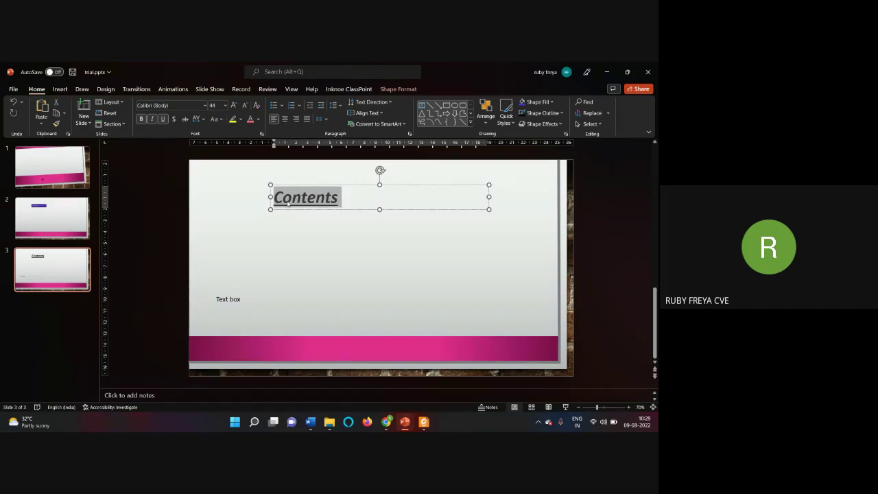